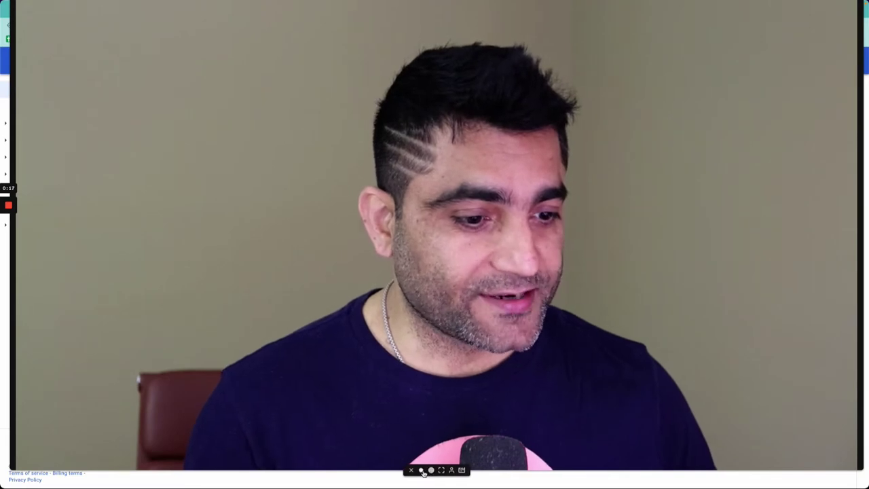
# Filter Directory > Users to the CI Only unit and open the test user's Licences
pyautogui.click(421, 470)
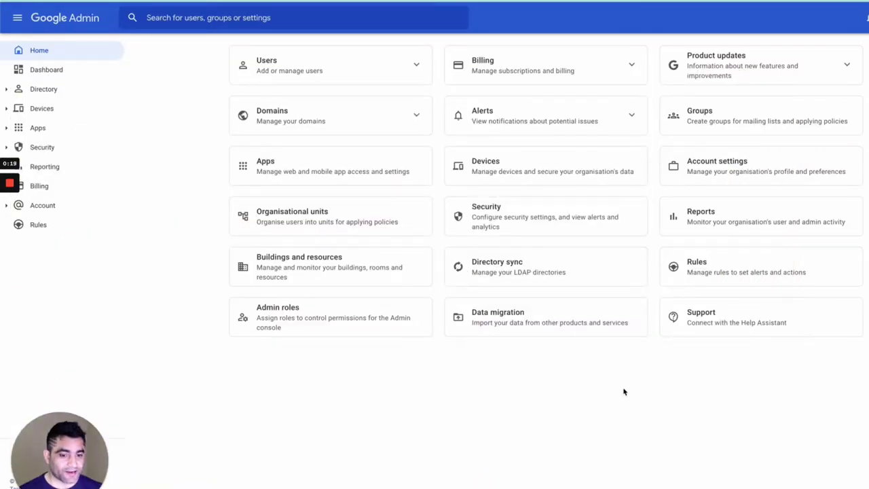
pyautogui.moveTo(61, 442); pyautogui.dragTo(857, 425)
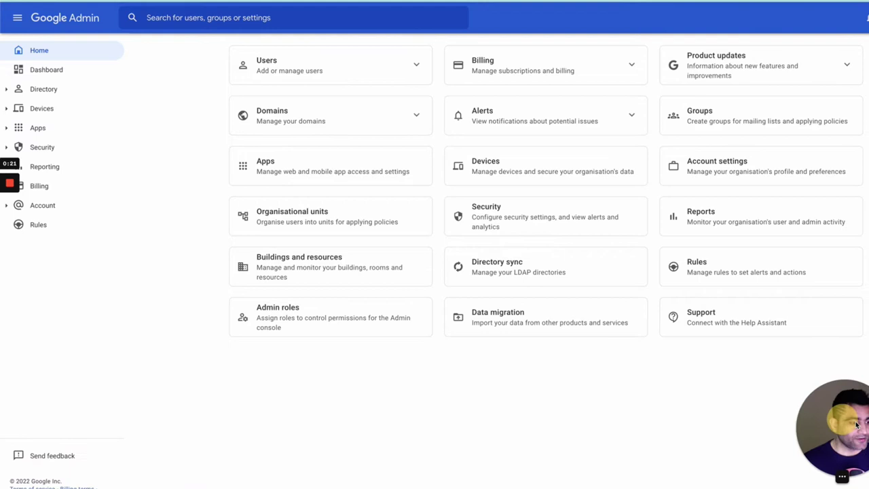
pyautogui.click(8, 92)
pyautogui.click(42, 113)
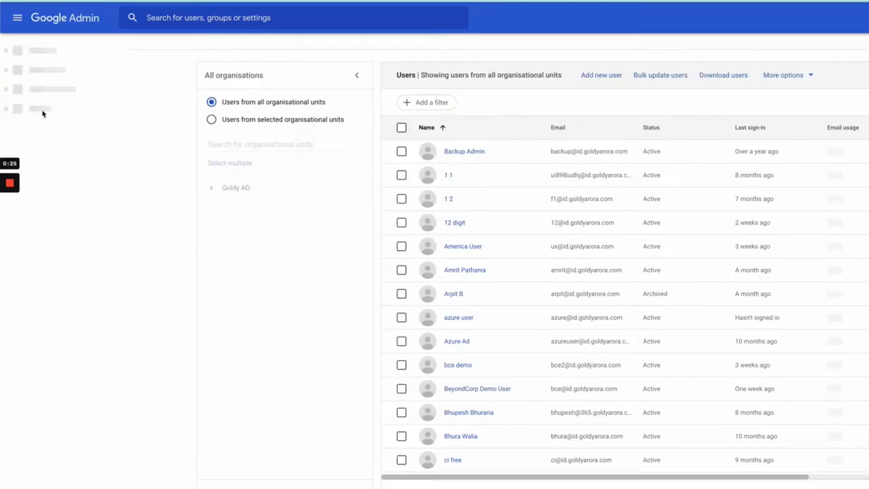
pyautogui.click(247, 293)
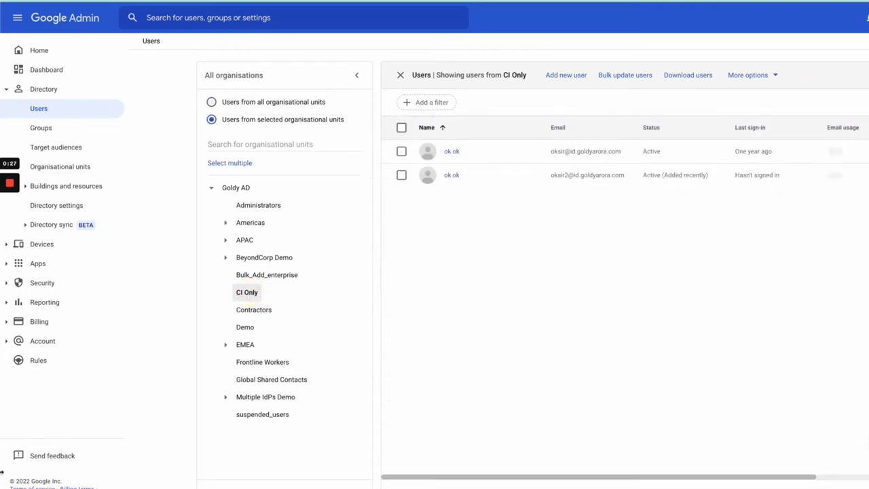
pyautogui.click(453, 152)
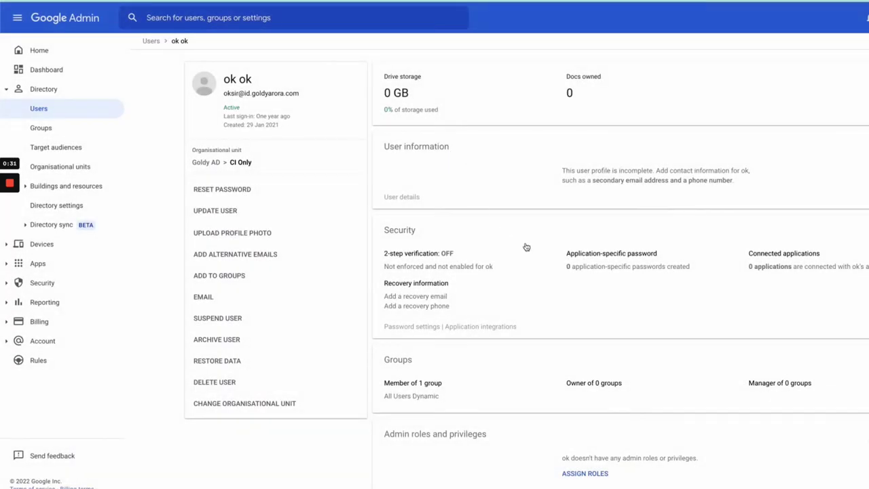
pyautogui.scroll(-5, 526, 251)
pyautogui.click(466, 385)
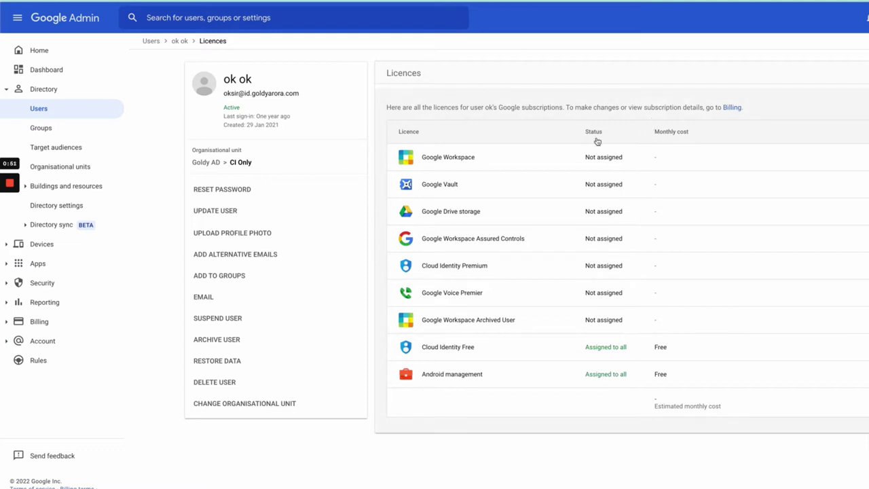
# Change the Workspace licence to Google Workspace Frontline, set it to Assigned, and save
pyautogui.click(487, 163)
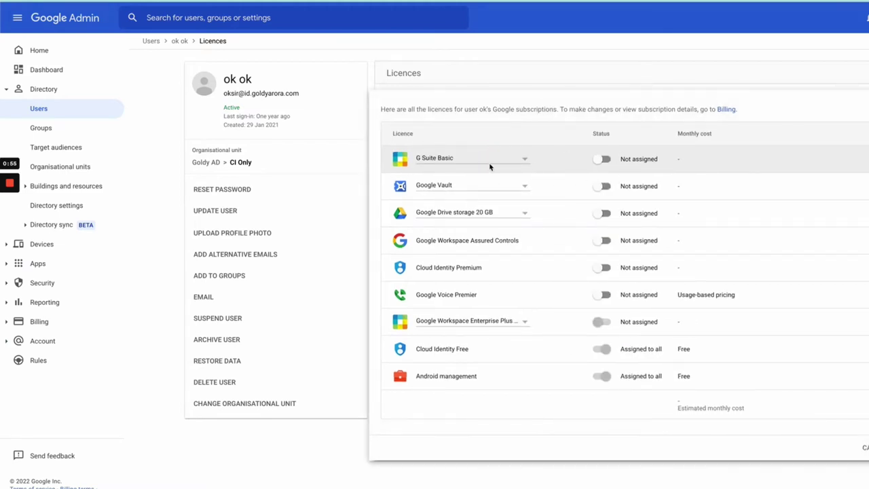
pyautogui.click(454, 162)
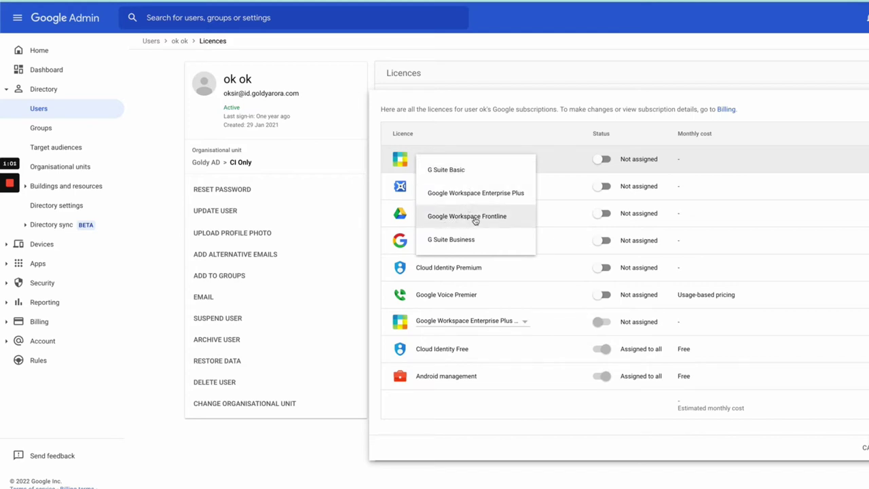
pyautogui.click(475, 217)
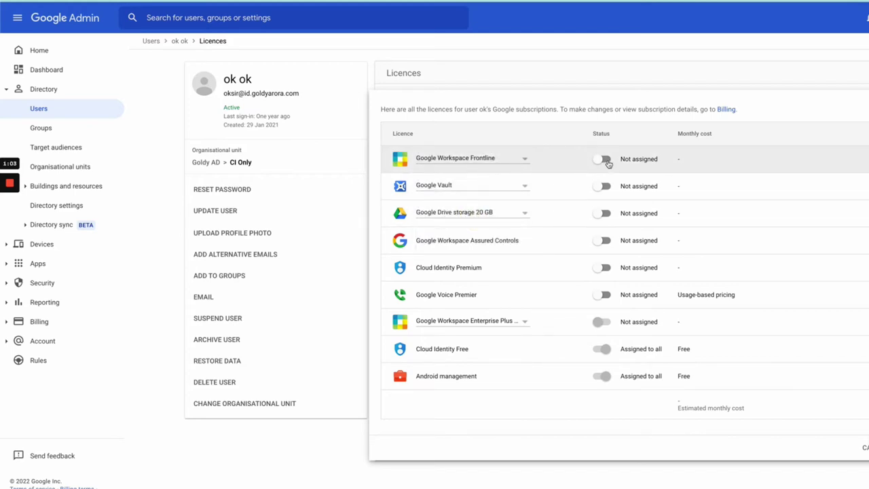
pyautogui.click(603, 160)
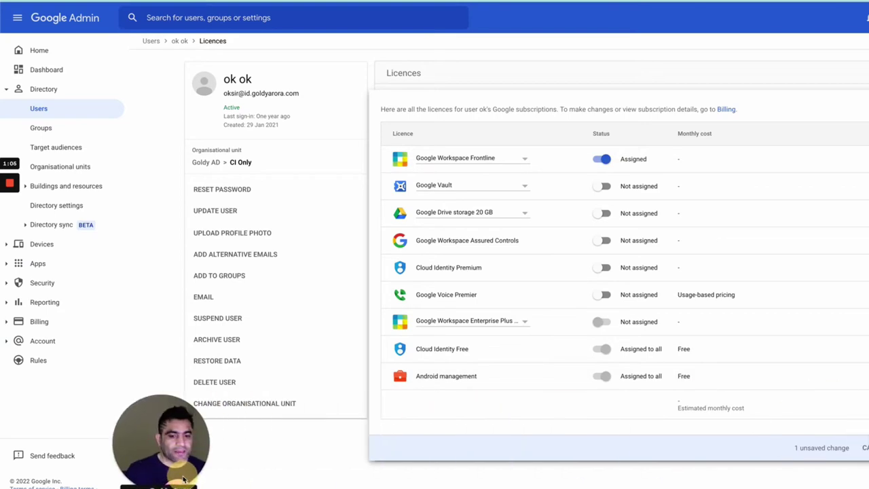
pyautogui.moveTo(183, 480); pyautogui.dragTo(66, 451)
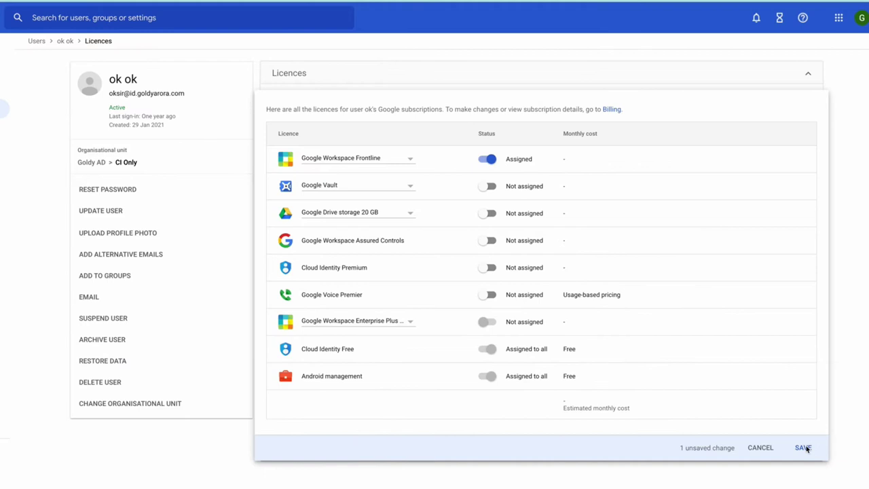
pyautogui.click(804, 448)
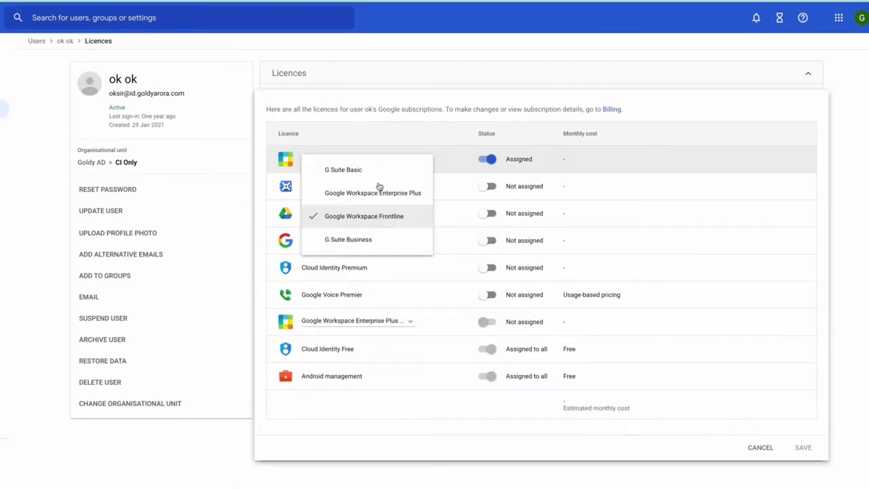
# Revert the edition to Google Workspace Enterprise Plus, set it to Assigned, and save
pyautogui.click(379, 195)
pyautogui.click(489, 159)
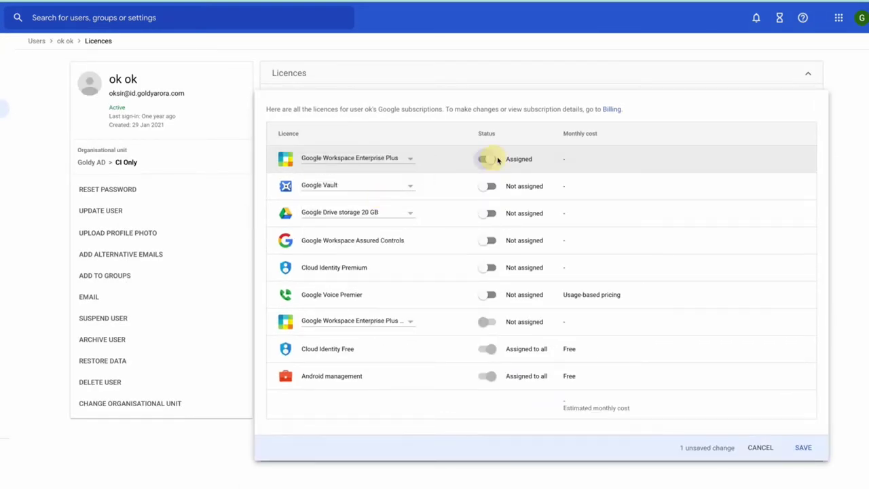
pyautogui.click(812, 455)
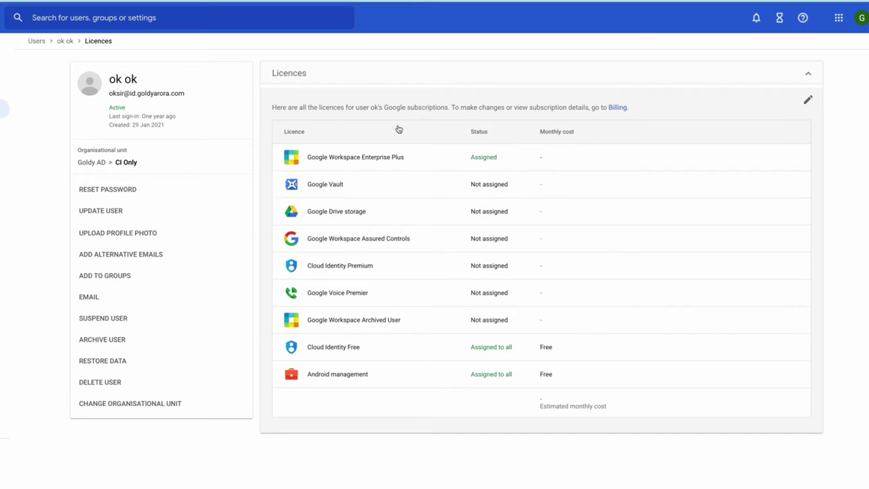
# Select Google Workspace Frontline as the user's edition and set it to Assigned
pyautogui.click(444, 163)
pyautogui.click(393, 163)
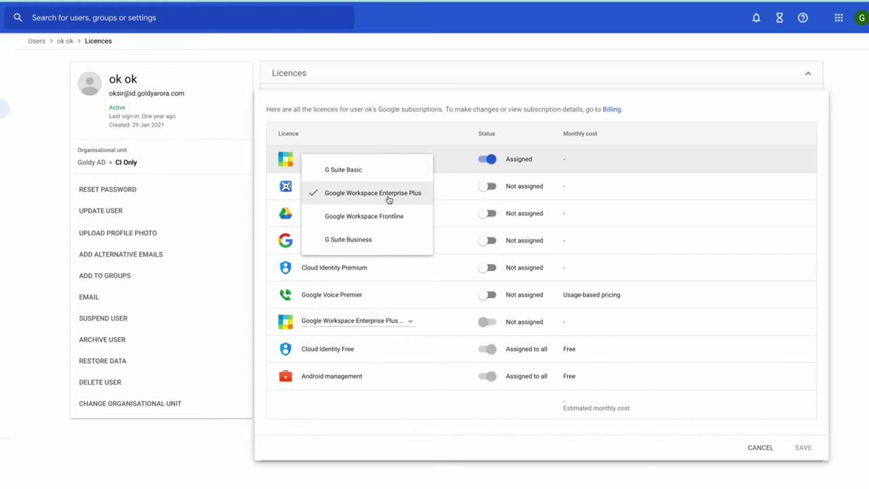
pyautogui.click(390, 218)
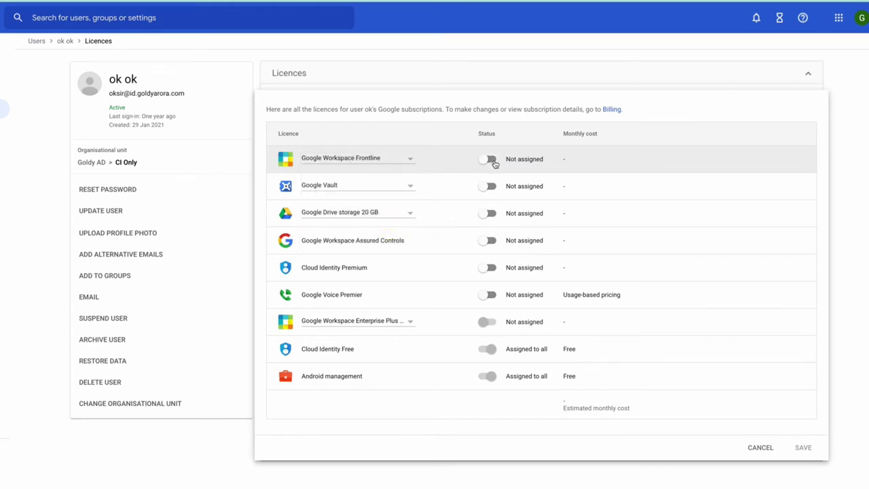
pyautogui.click(492, 161)
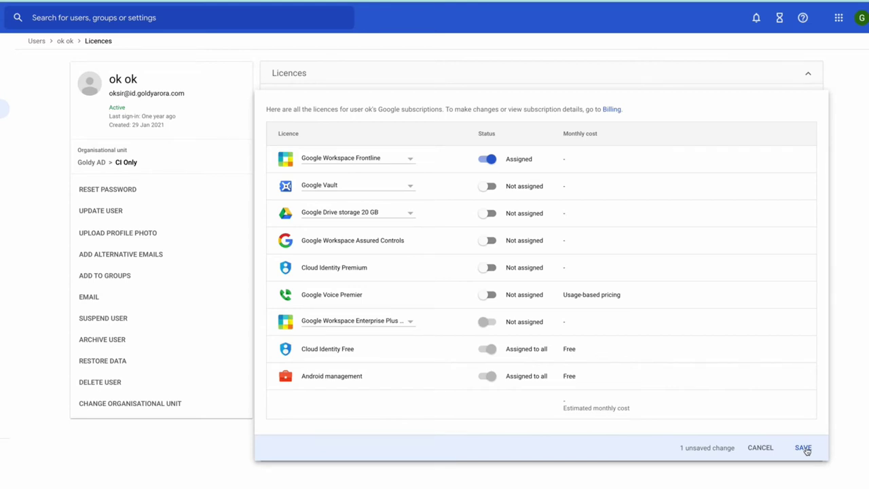
# Save the Frontline switch to bring up the Licence change impact dialog
pyautogui.click(804, 448)
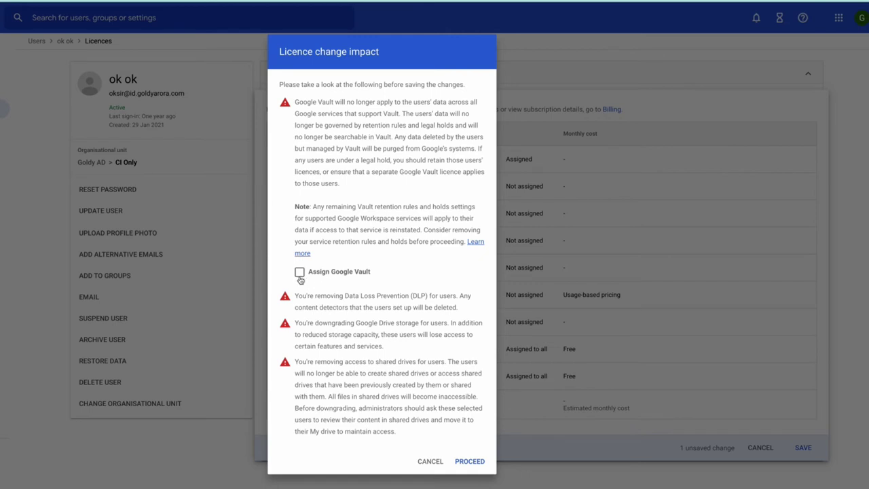
# Review the data loss warnings and leave Assign Google Vault unchecked
pyautogui.click(299, 273)
pyautogui.moveTo(295, 297)
pyautogui.mouseDown()
pyautogui.moveTo(382, 297)
pyautogui.moveTo(437, 435)
pyautogui.mouseUp()
pyautogui.click(426, 394)
pyautogui.click(300, 273)
# Confirm the Frontline licence change with PROCEED despite the warnings
pyautogui.click(470, 462)
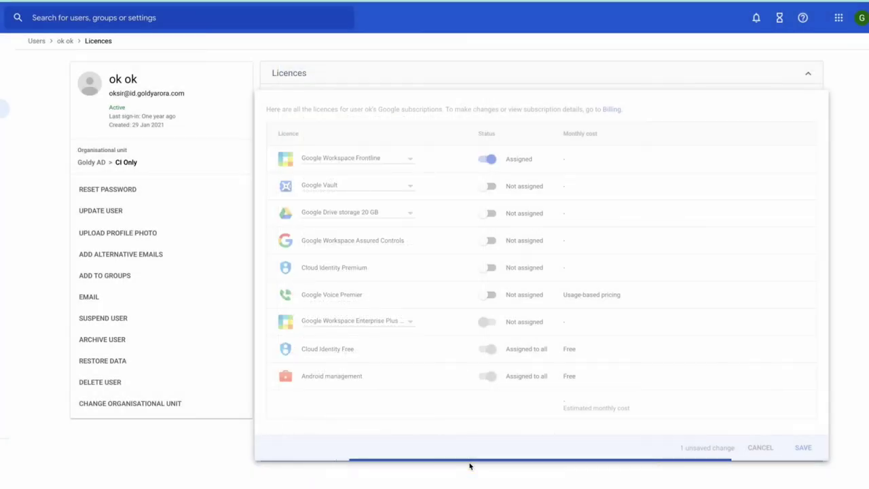